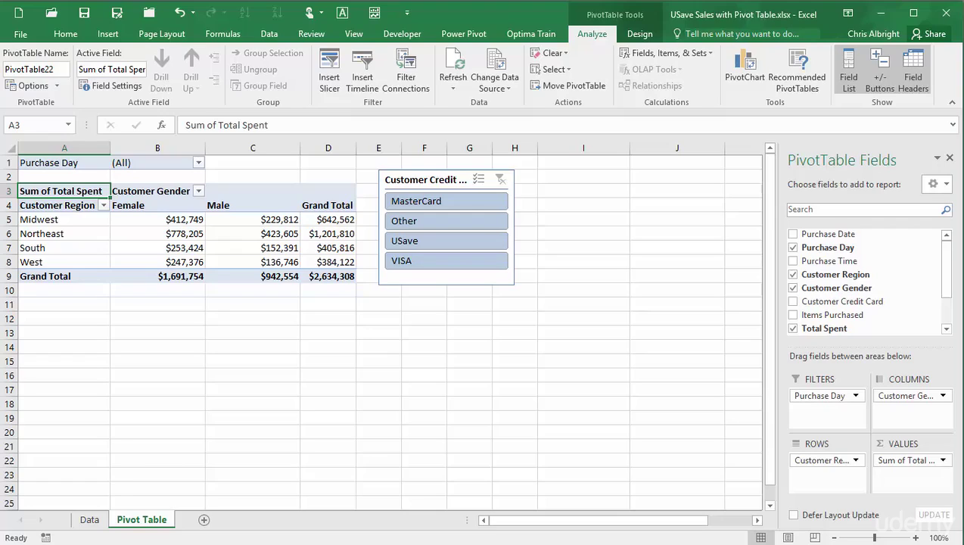
Select the entire PivotTable, and select its labels and values together.
click(568, 70)
click(569, 139)
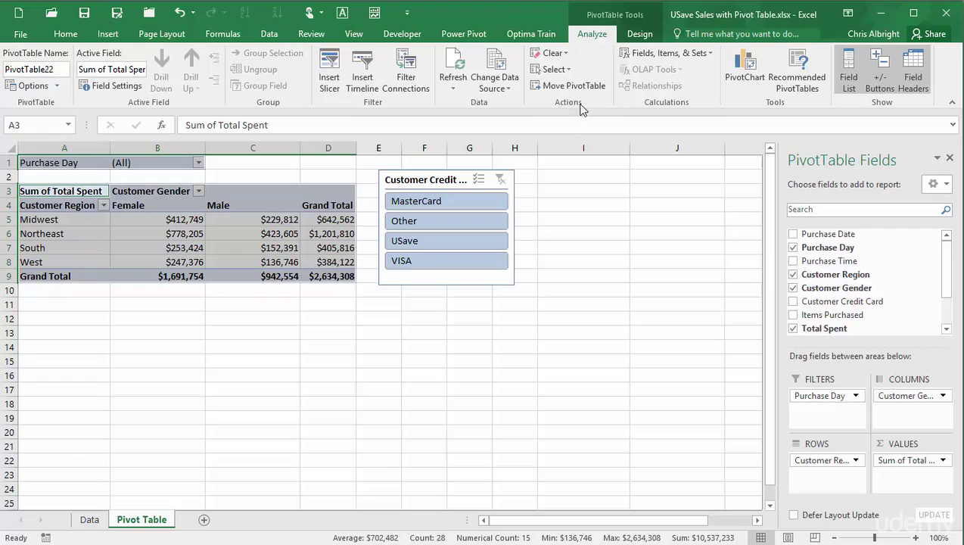
click(567, 70)
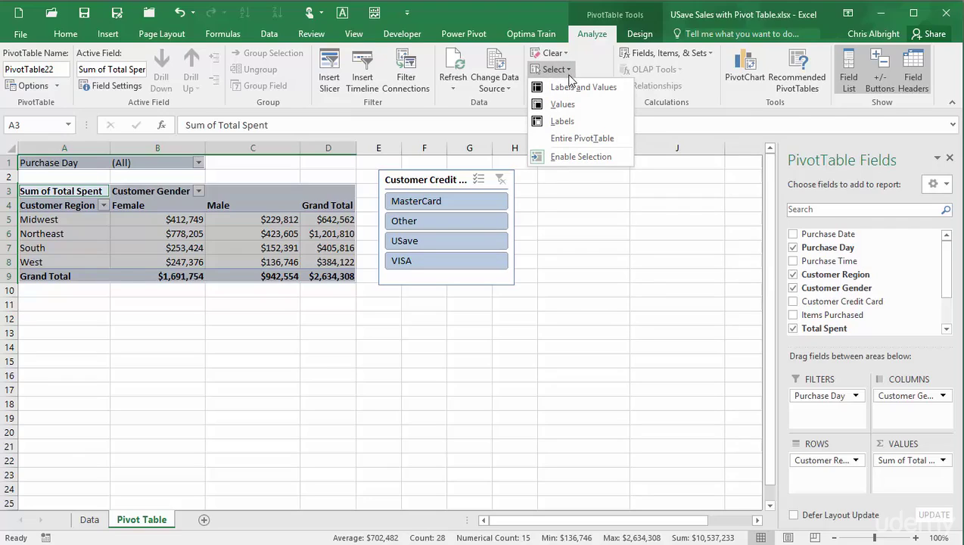
click(568, 88)
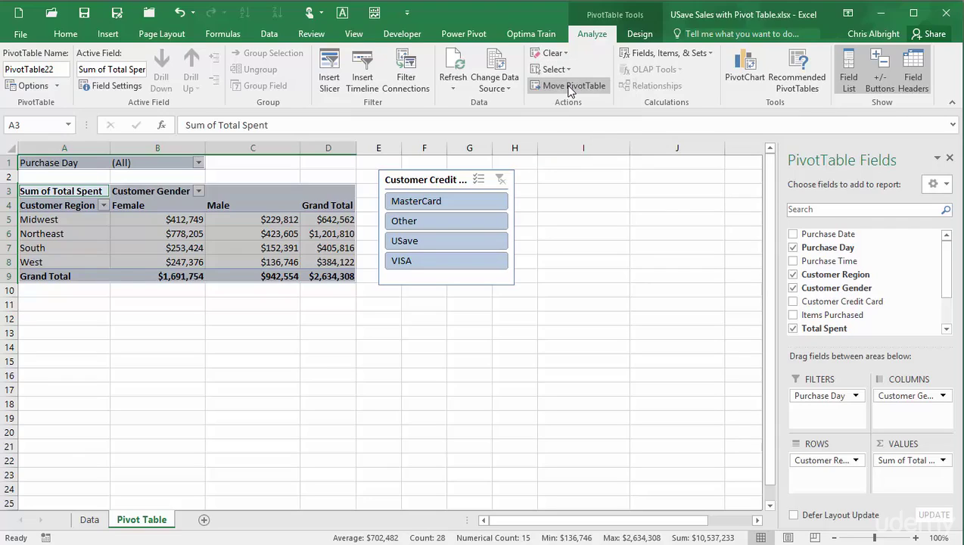
Select only the values of the pivot table, and afterward only its labels.
click(553, 69)
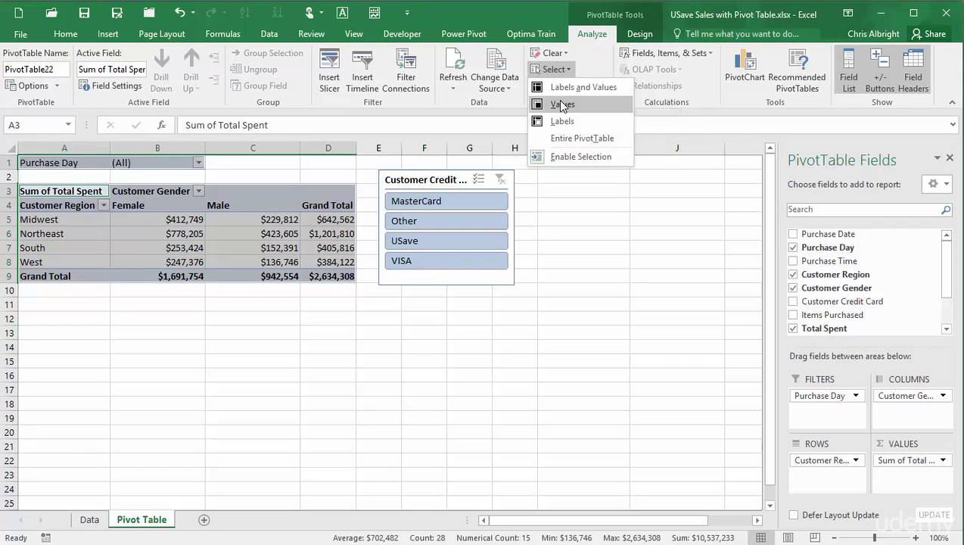
click(562, 105)
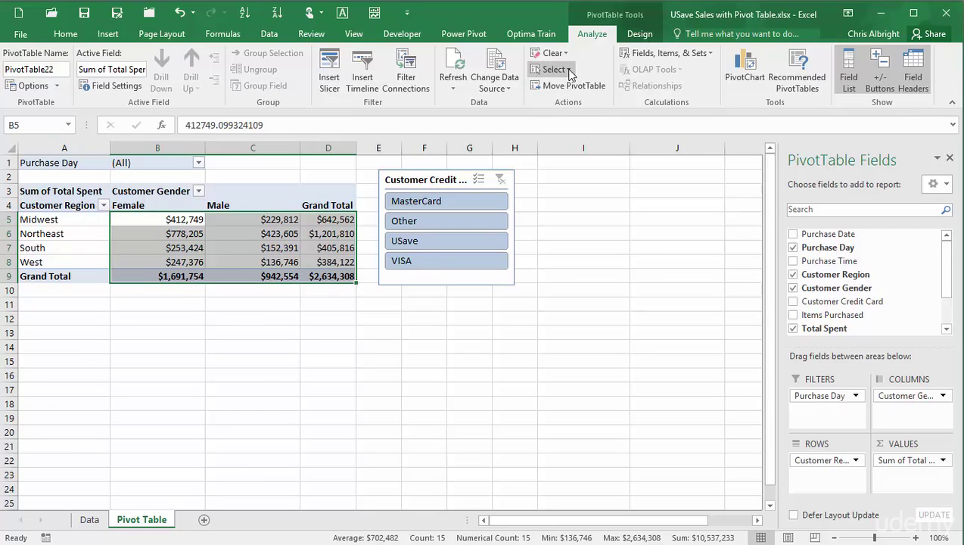
click(566, 70)
click(563, 121)
Copy the entire PivotTable and paste the duplicate at cell A12 of the same sheet.
click(569, 72)
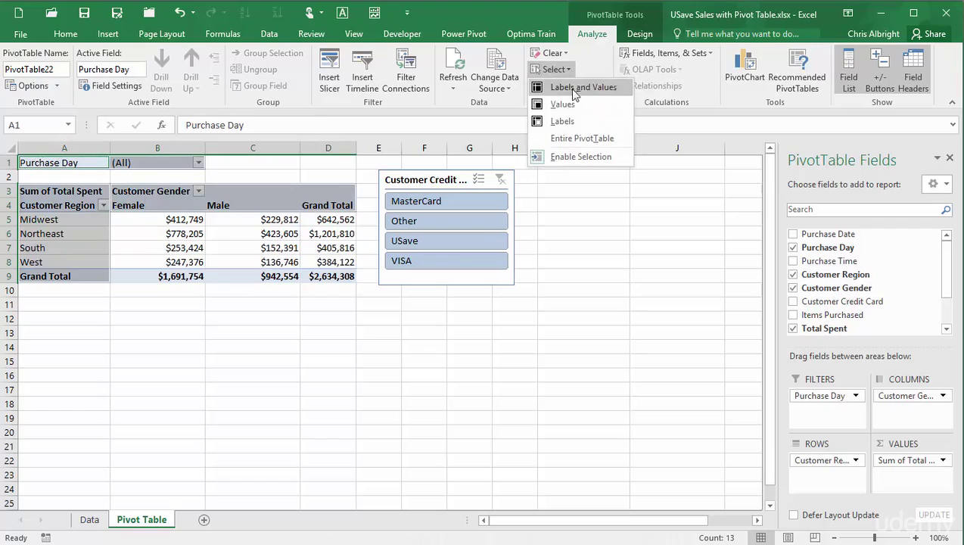
click(562, 139)
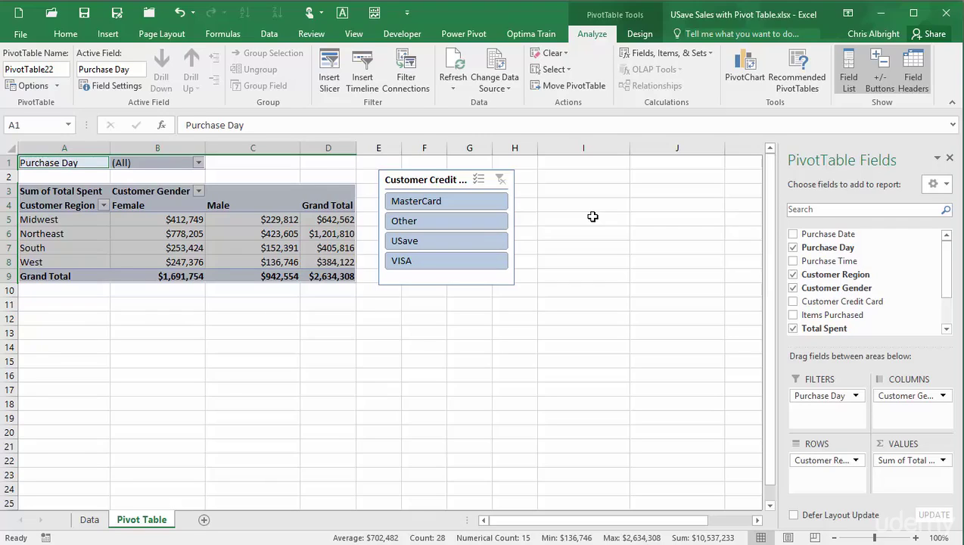
key(ctrl+c)
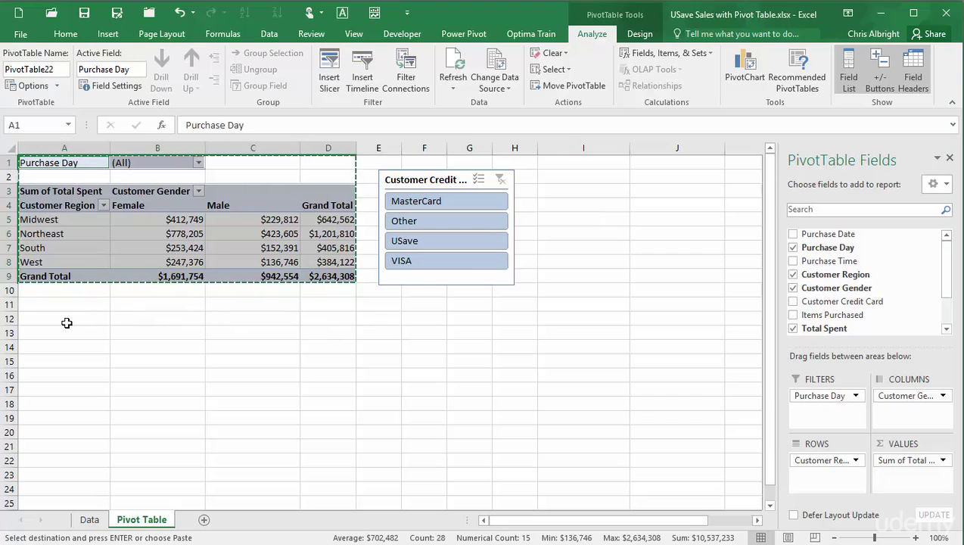
click(38, 318)
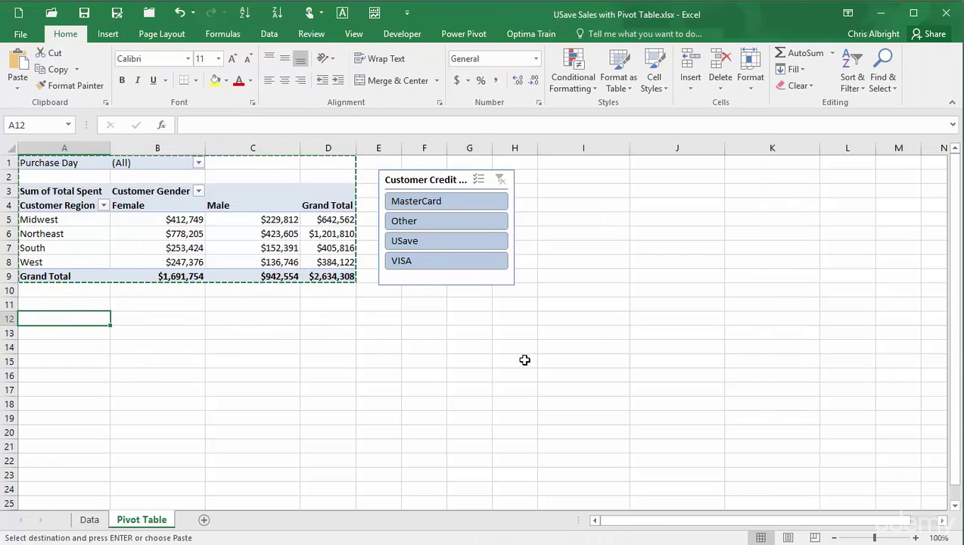
key(ctrl+v)
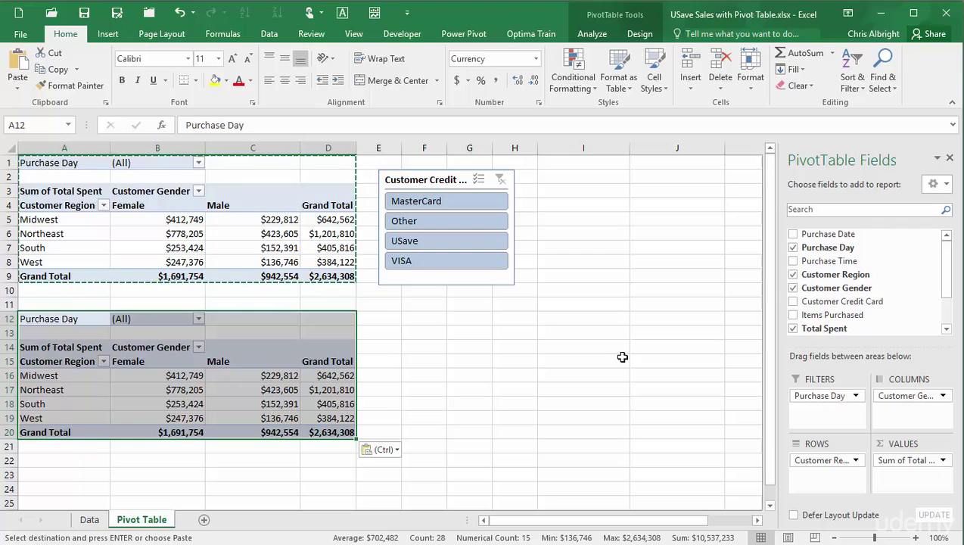
Filter both pivot tables to VISA with the Customer Credit Card slicer and clear that filter again.
click(471, 266)
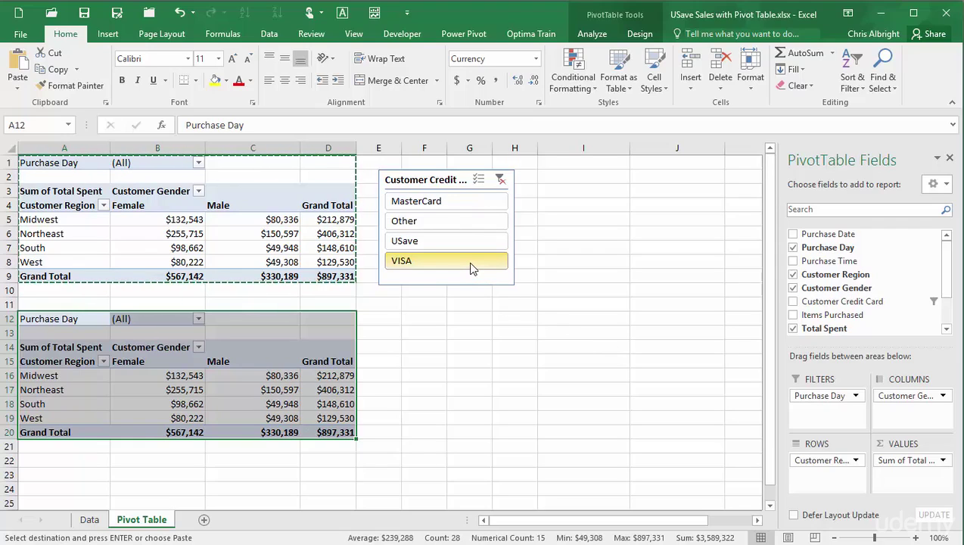
click(500, 180)
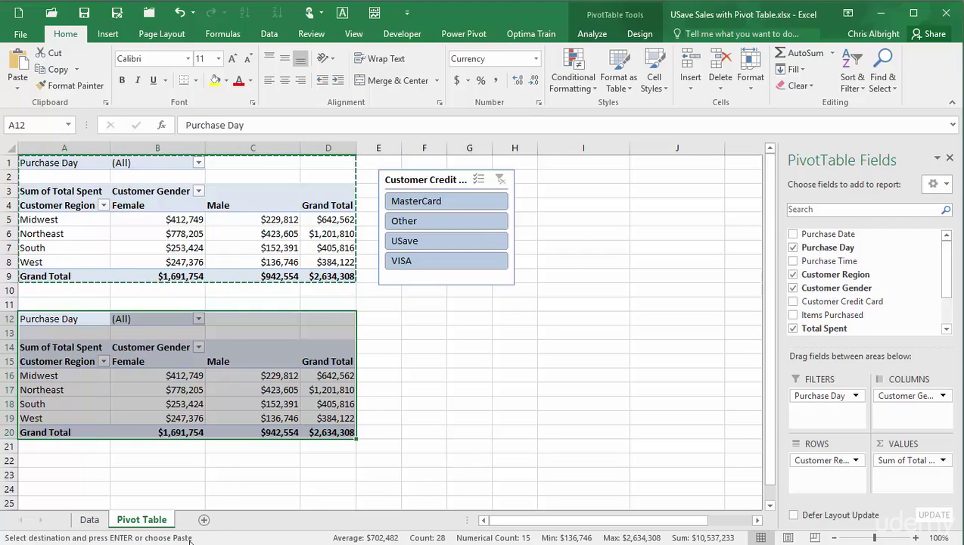
Move the duplicate pivot table to cell A1 of a new worksheet, Sheet2, and autofit column D.
click(203, 521)
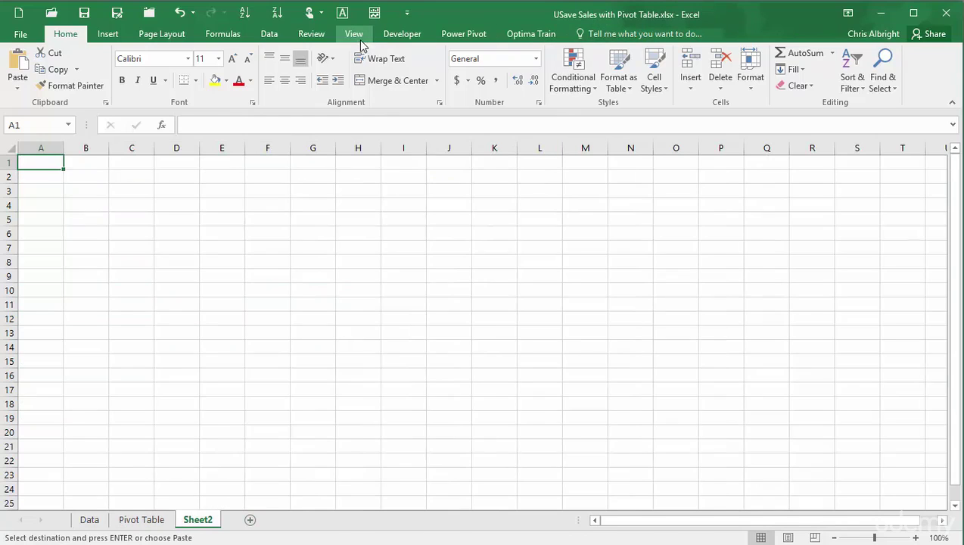
click(139, 519)
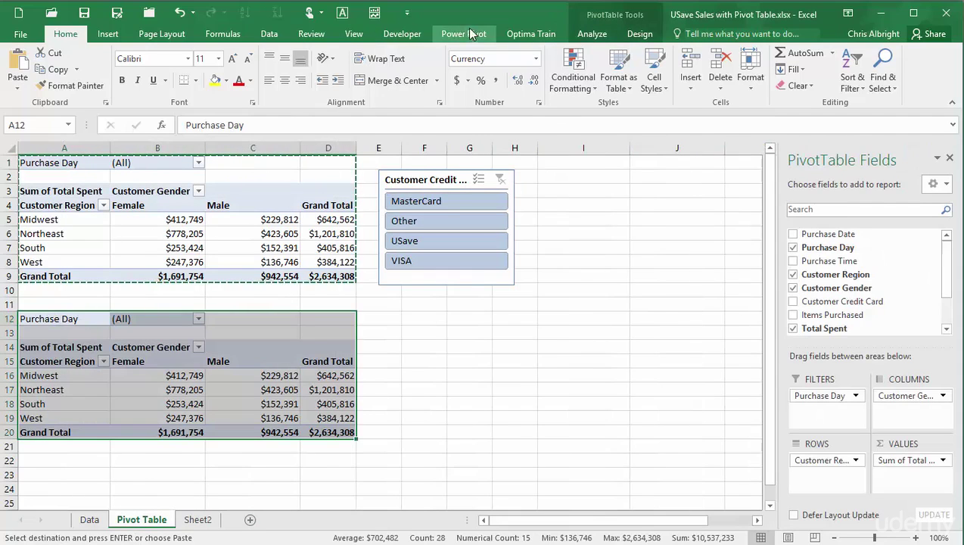
click(584, 35)
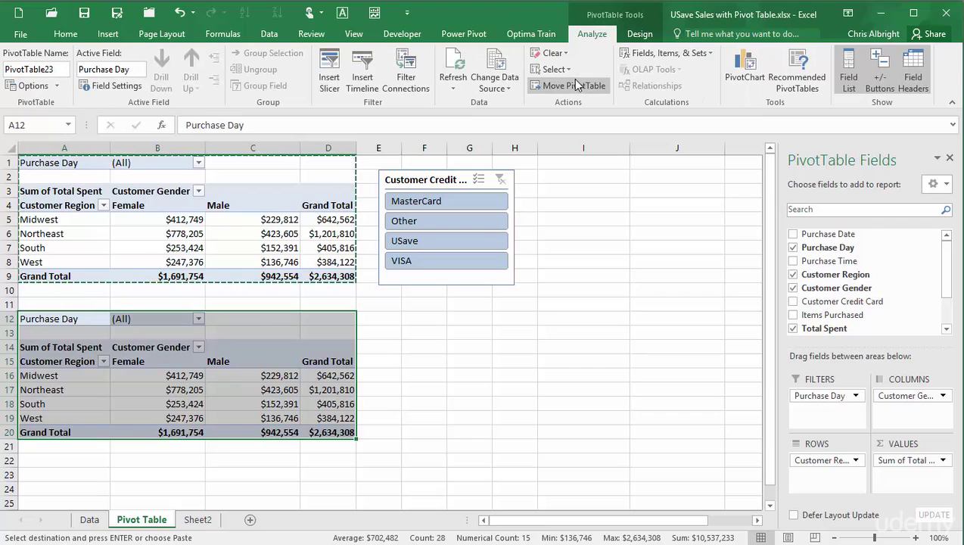
click(572, 85)
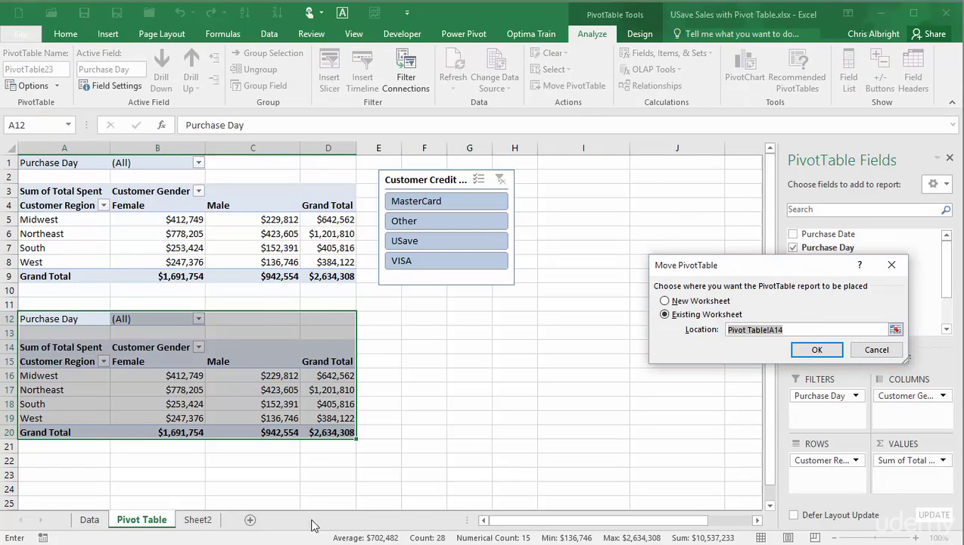
click(207, 521)
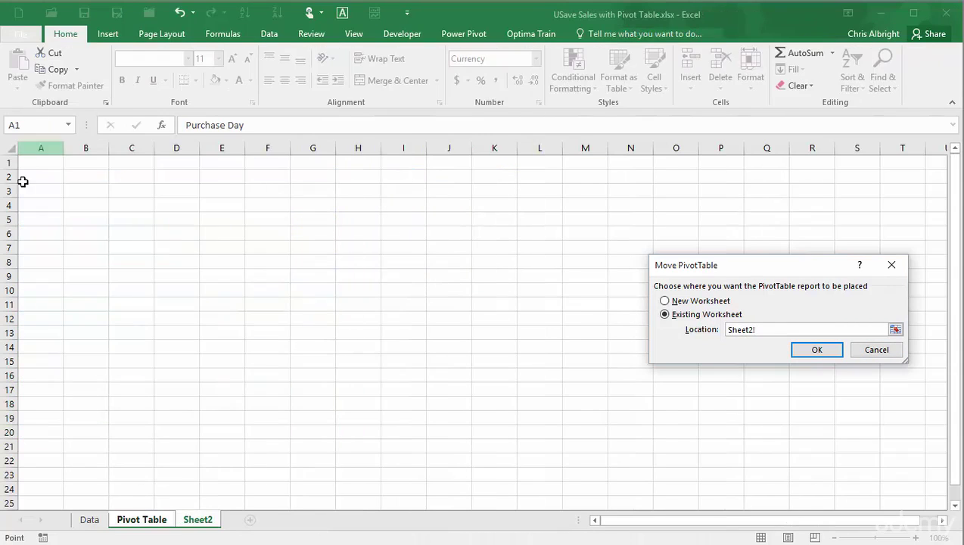
click(32, 164)
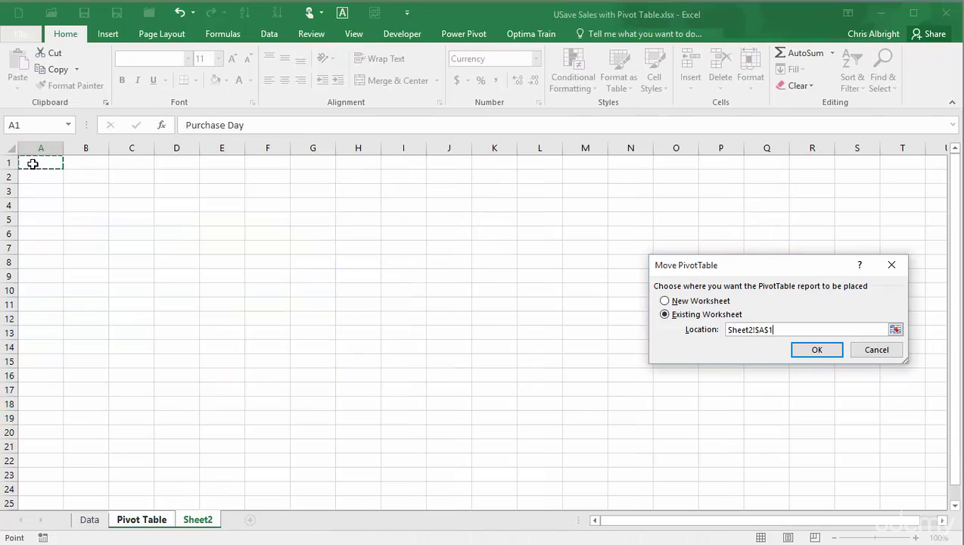
click(808, 351)
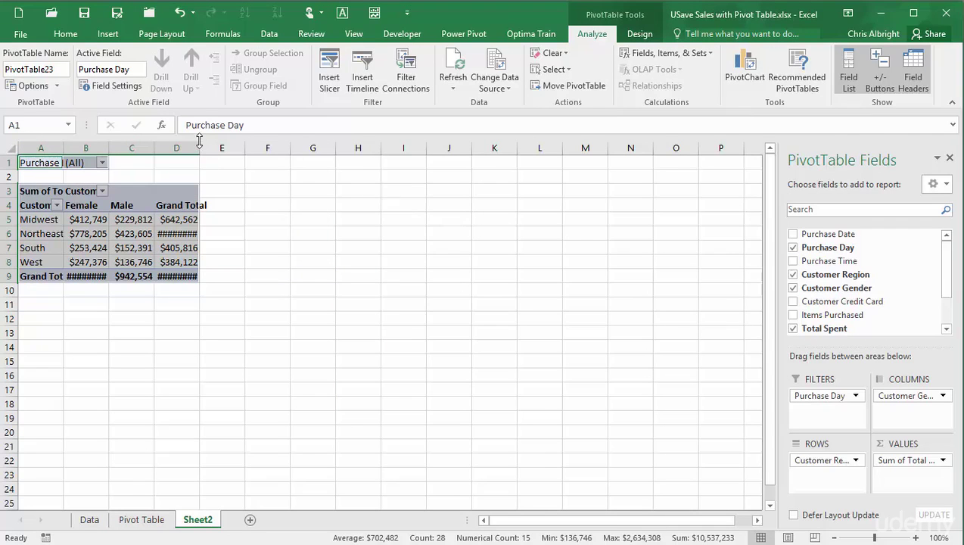
double_click(199, 142)
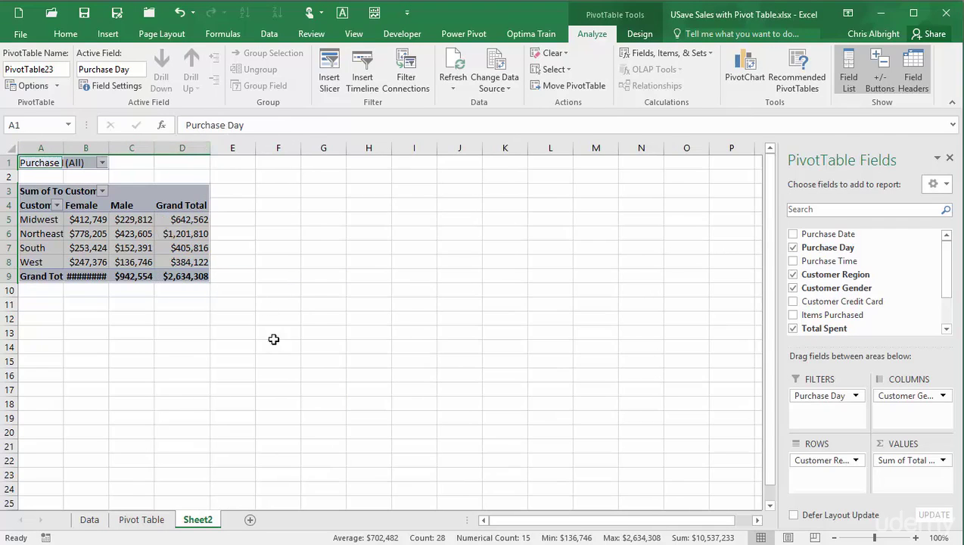
Filter to VISA with the slicer on the Pivot Table sheet and check the grand total in the moved copy on Sheet2.
click(139, 520)
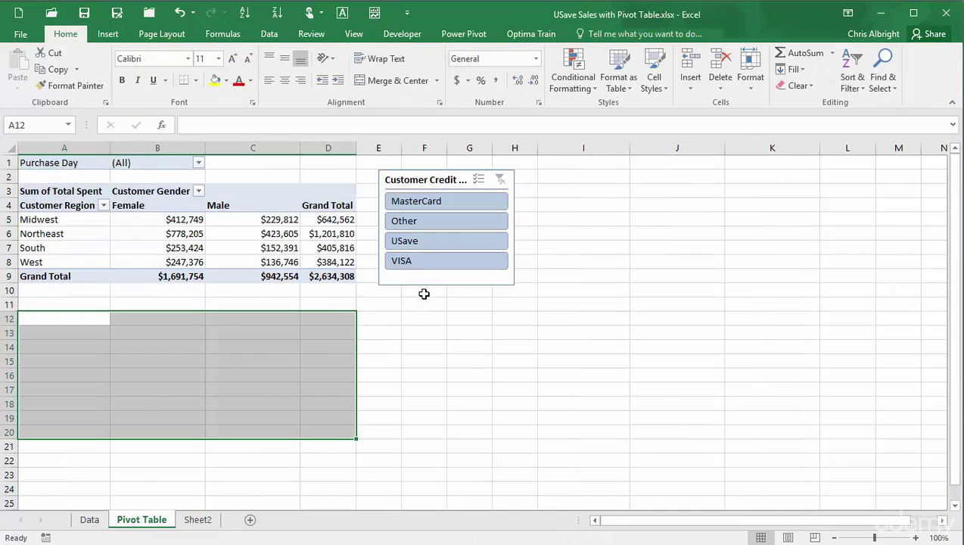
click(437, 261)
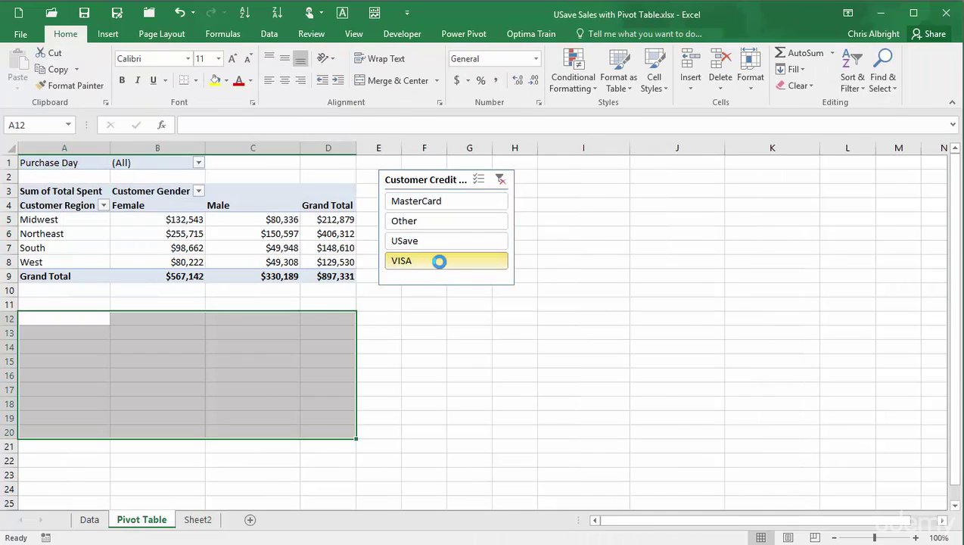
click(193, 520)
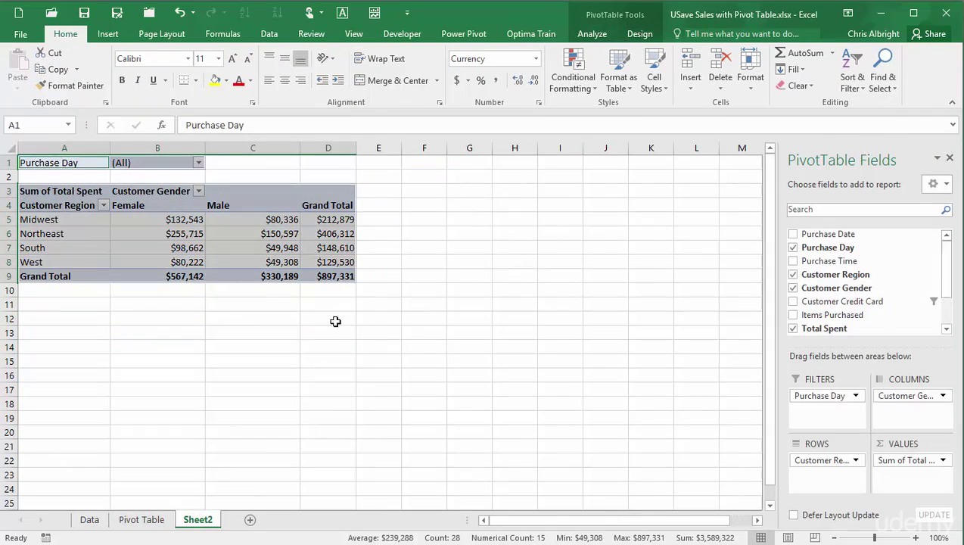
click(334, 278)
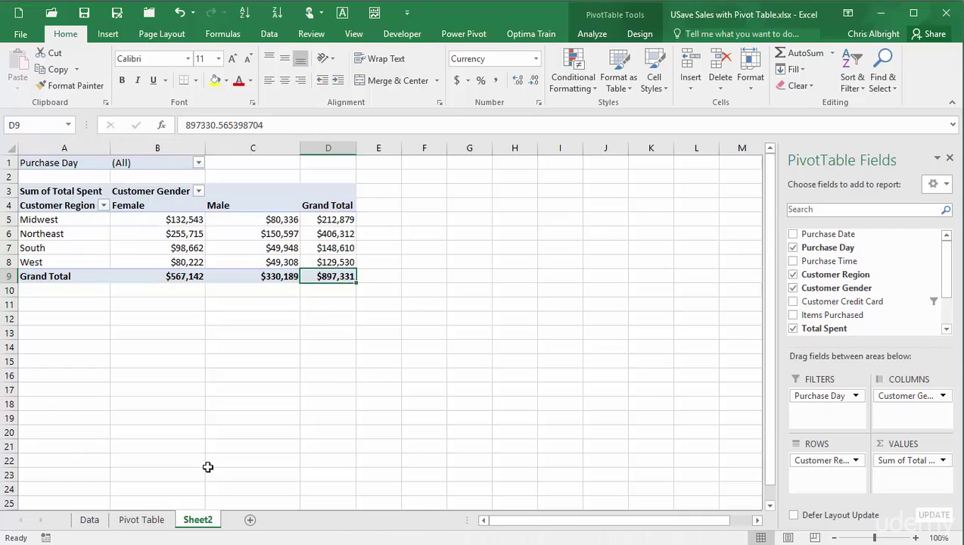
Clear all fields and filters from the original pivot table on the Pivot Table sheet.
click(141, 519)
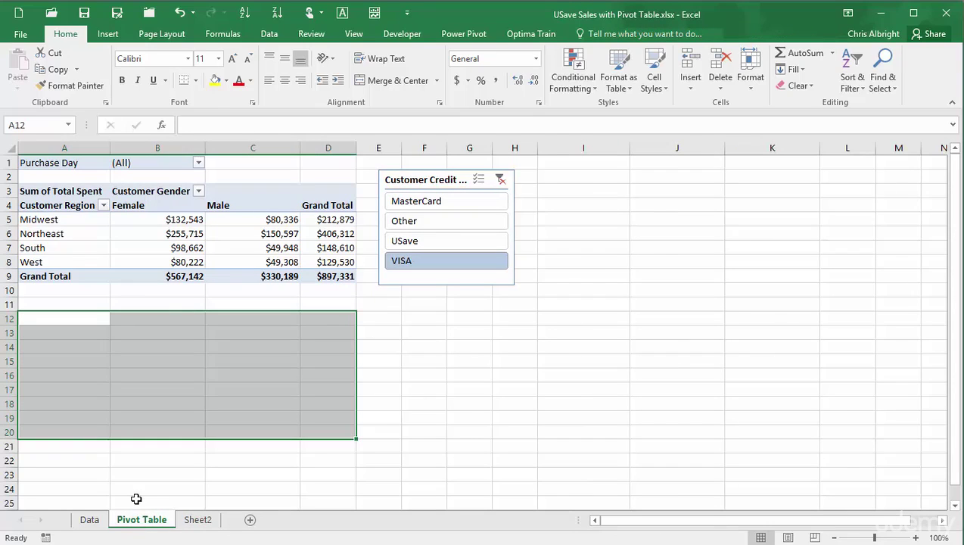
click(50, 190)
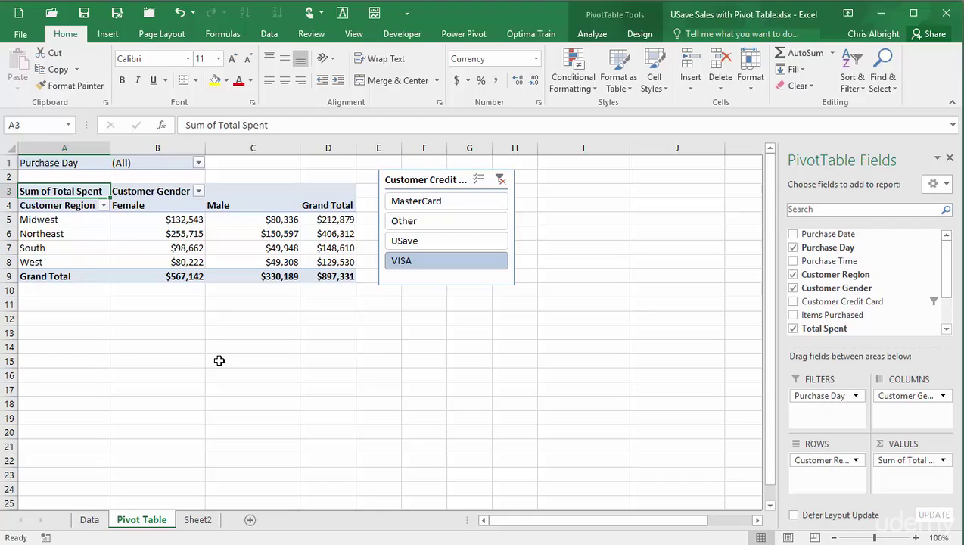
click(582, 34)
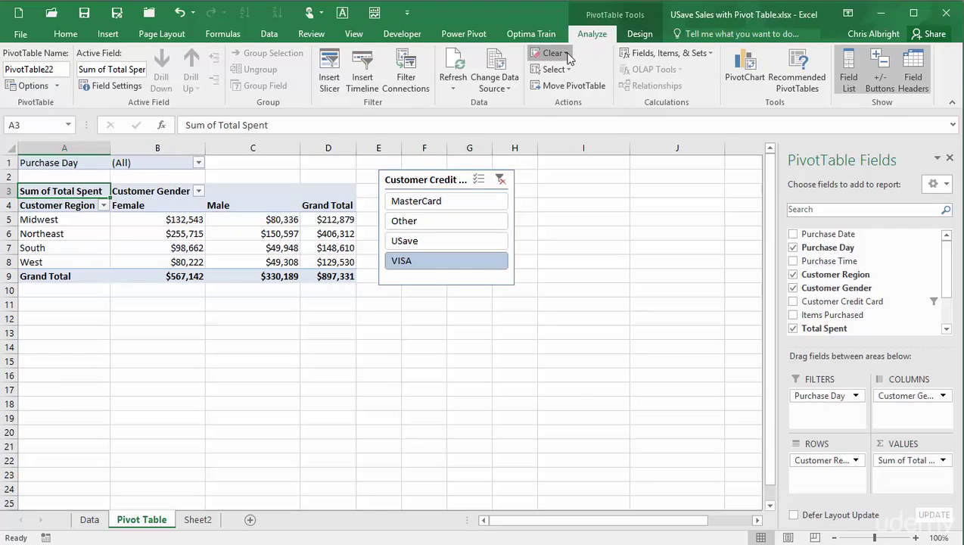
click(568, 55)
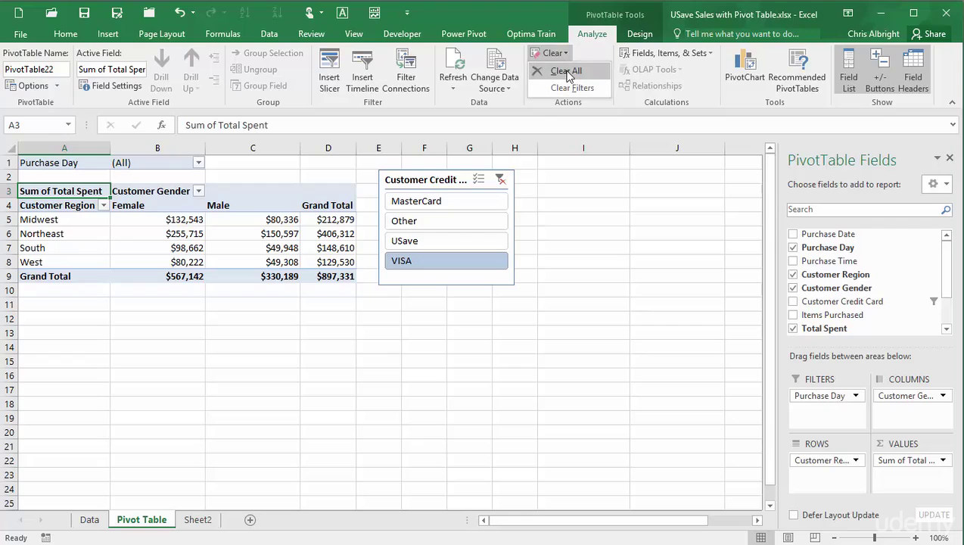
click(567, 73)
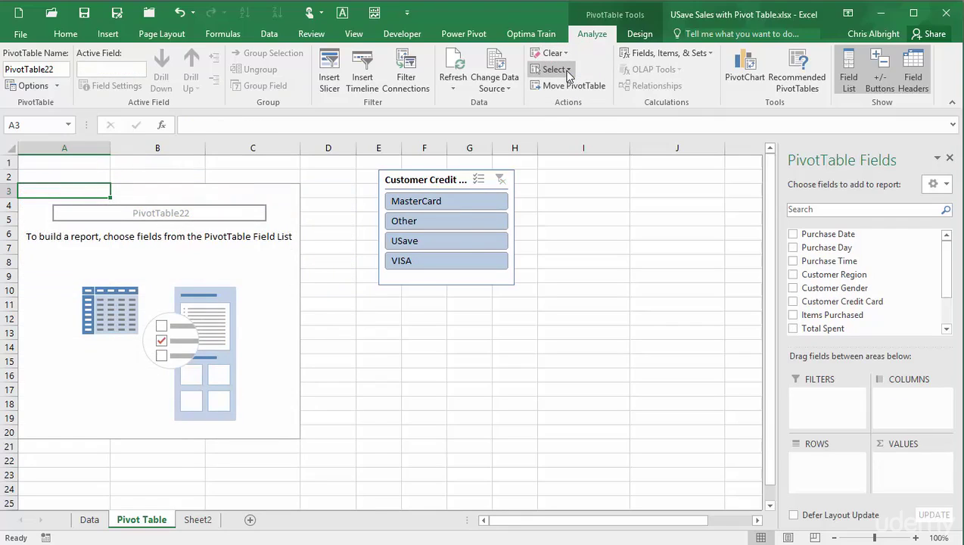
click(560, 53)
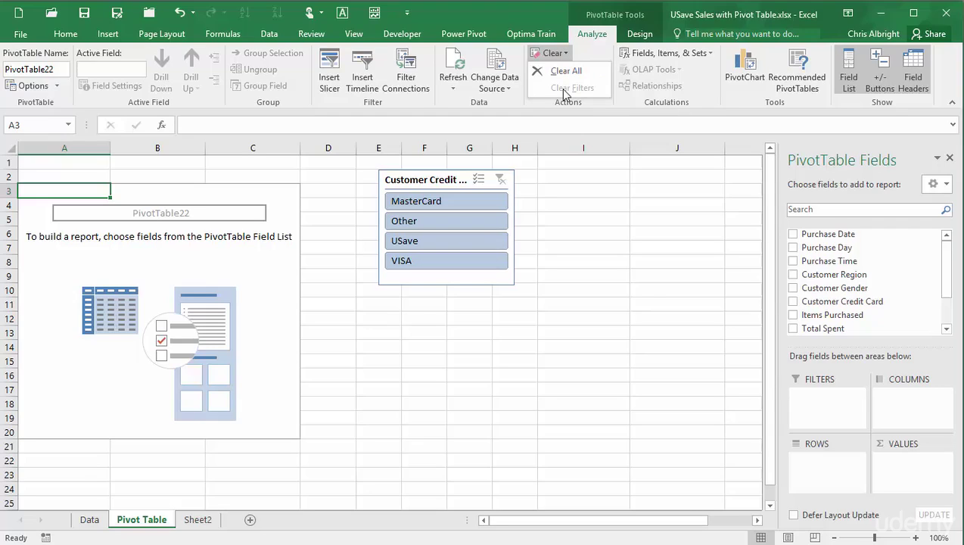
click(575, 195)
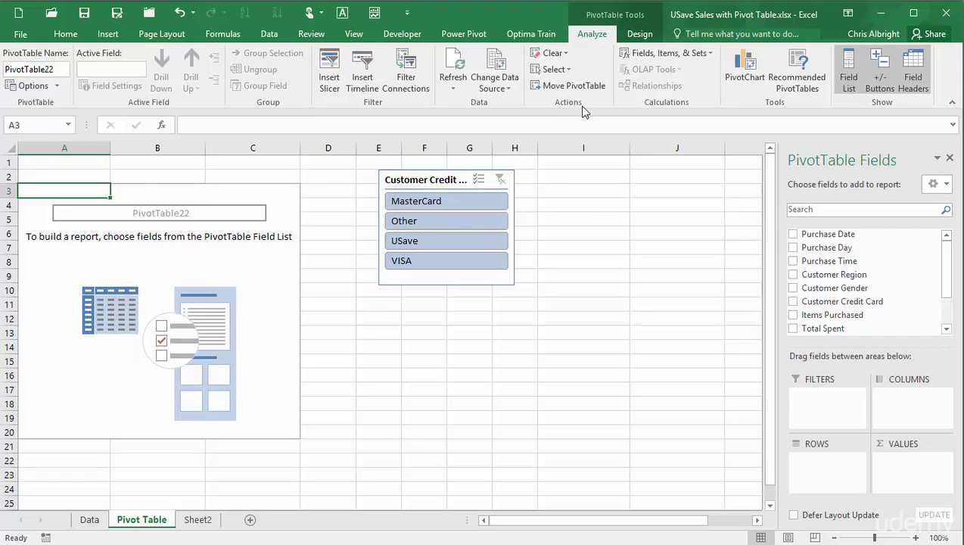
Select the entire emptied PivotTable on the Pivot Table sheet and delete it.
click(555, 69)
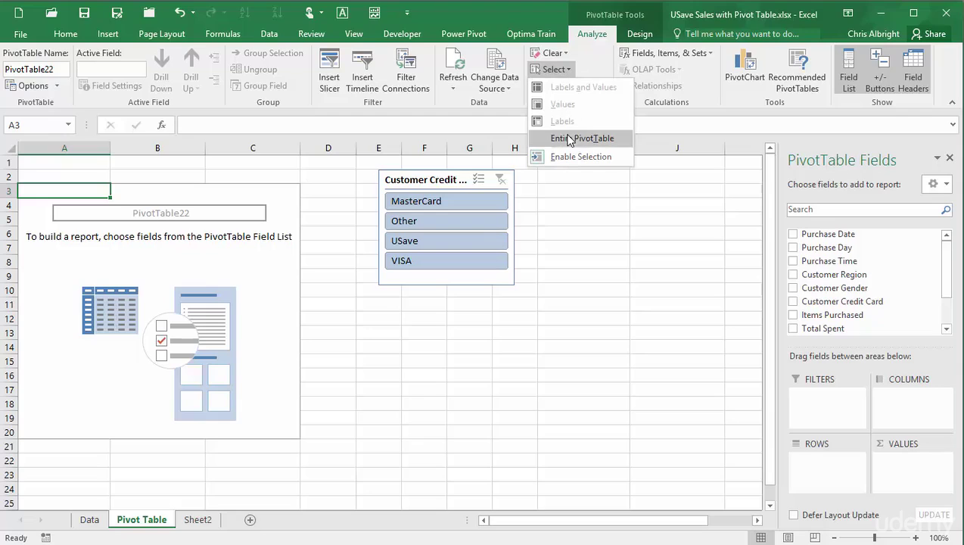
click(569, 139)
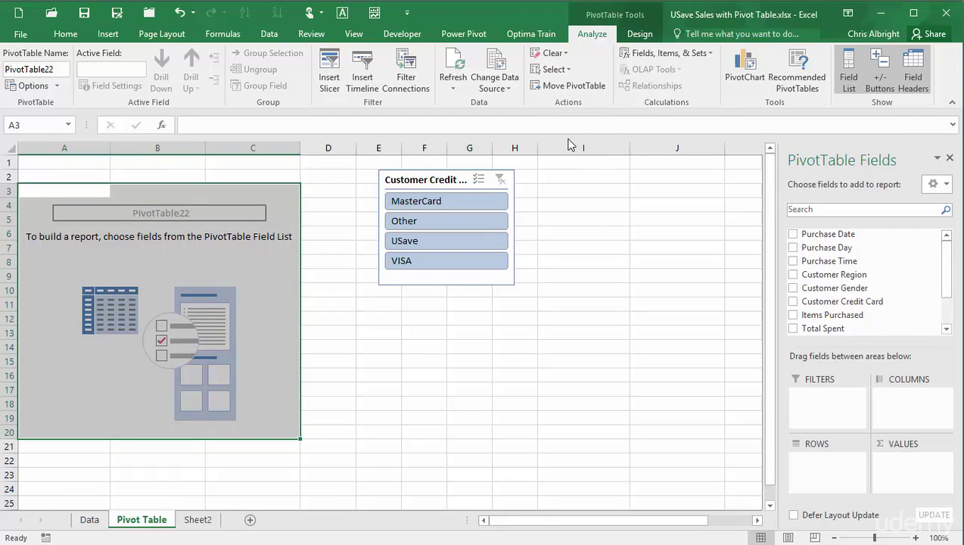
key(Delete)
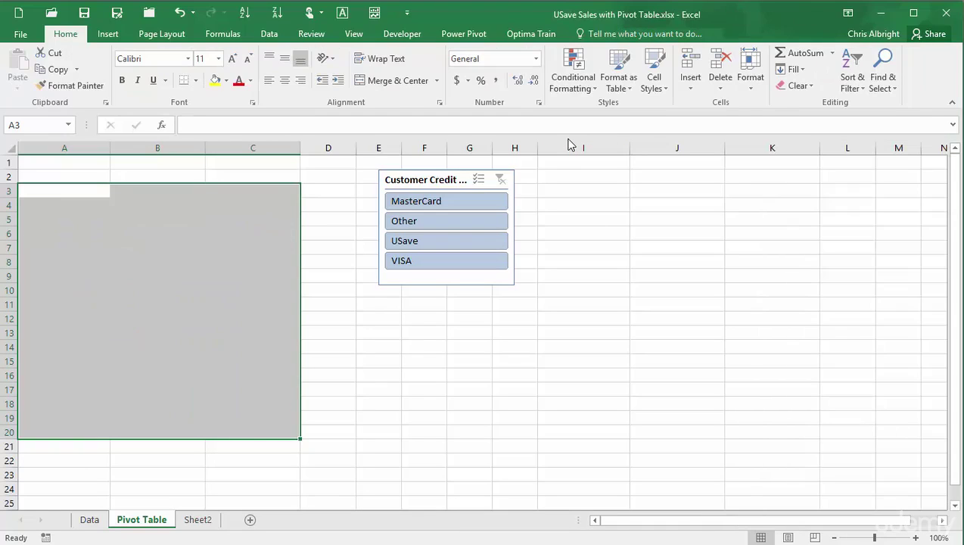